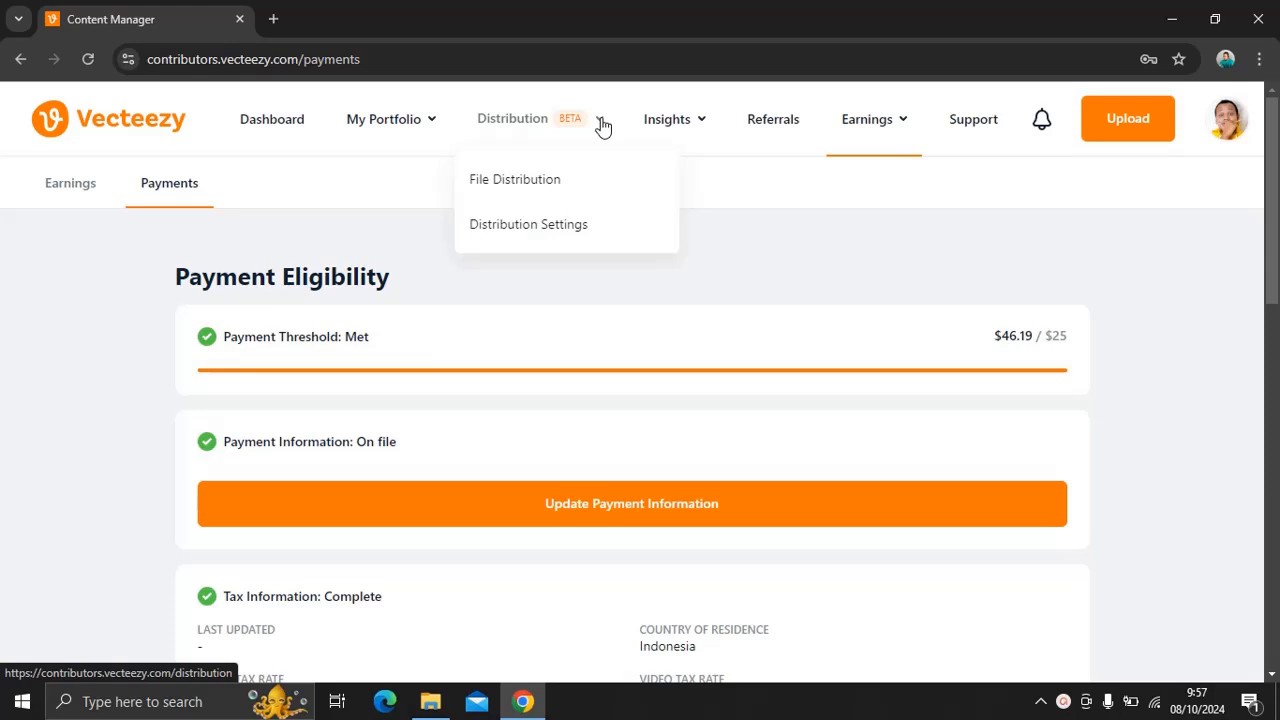
Step: Start a new marketplace connection in the Distribution Settings and choose Shutterstock as the marketplace
{"action": "left_click", "coordinate": [587, 226]}
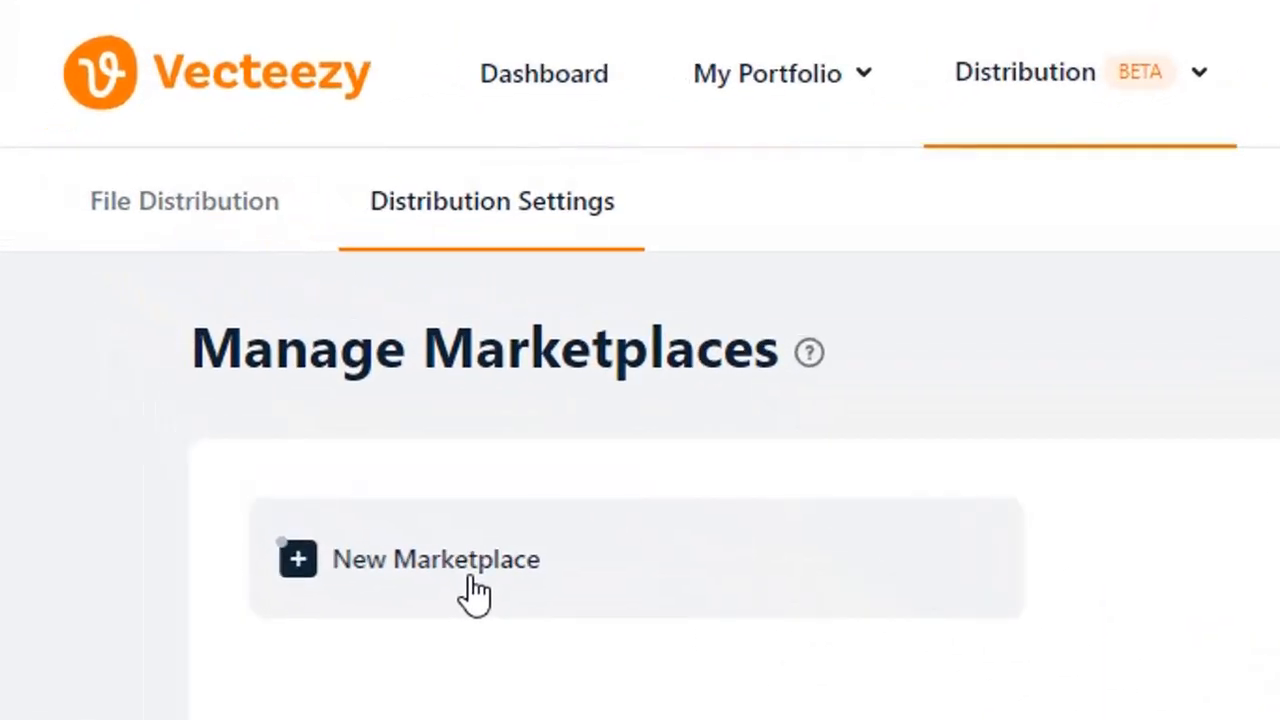
{"action": "left_click", "coordinate": [470, 582]}
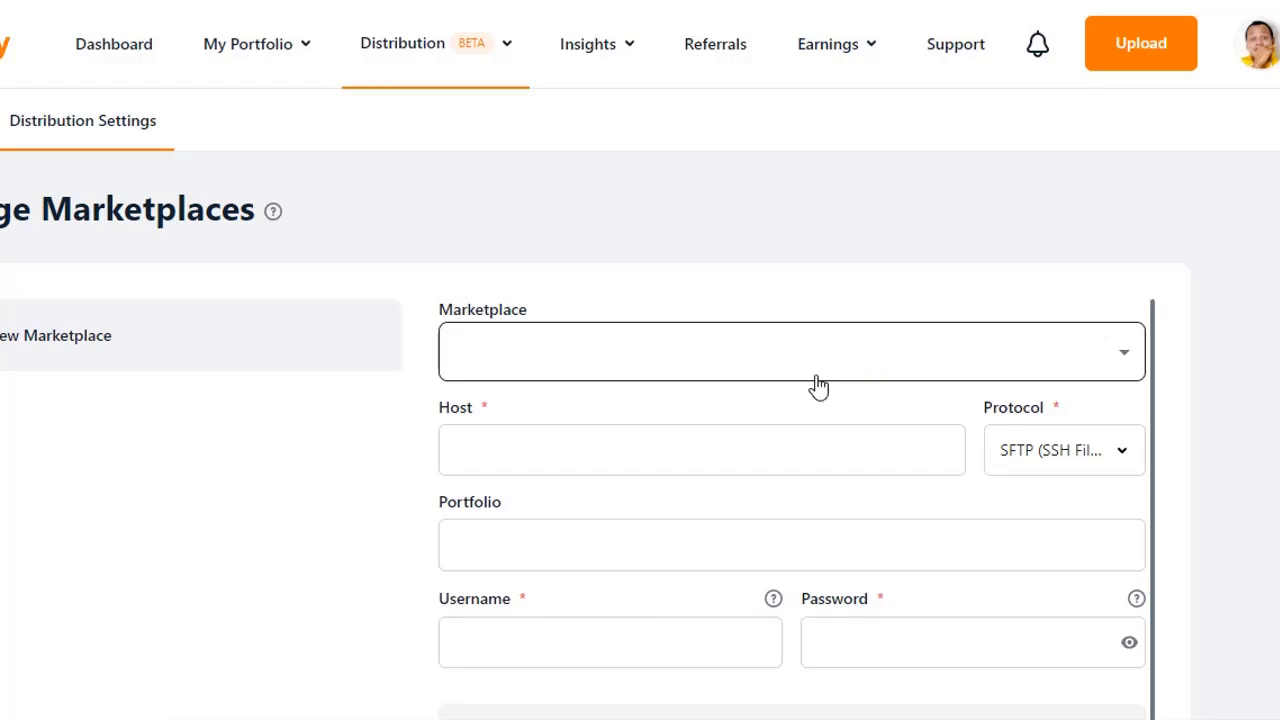
{"action": "left_click", "coordinate": [1128, 362]}
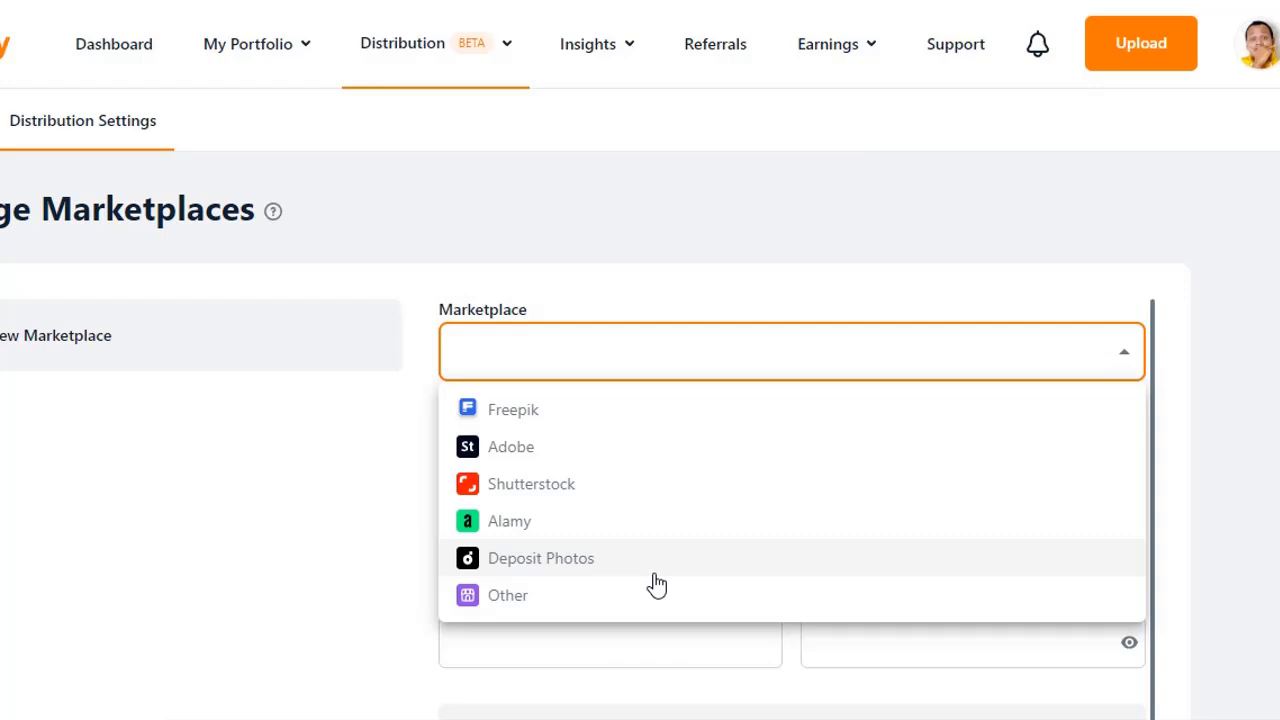
{"action": "left_click", "coordinate": [557, 491]}
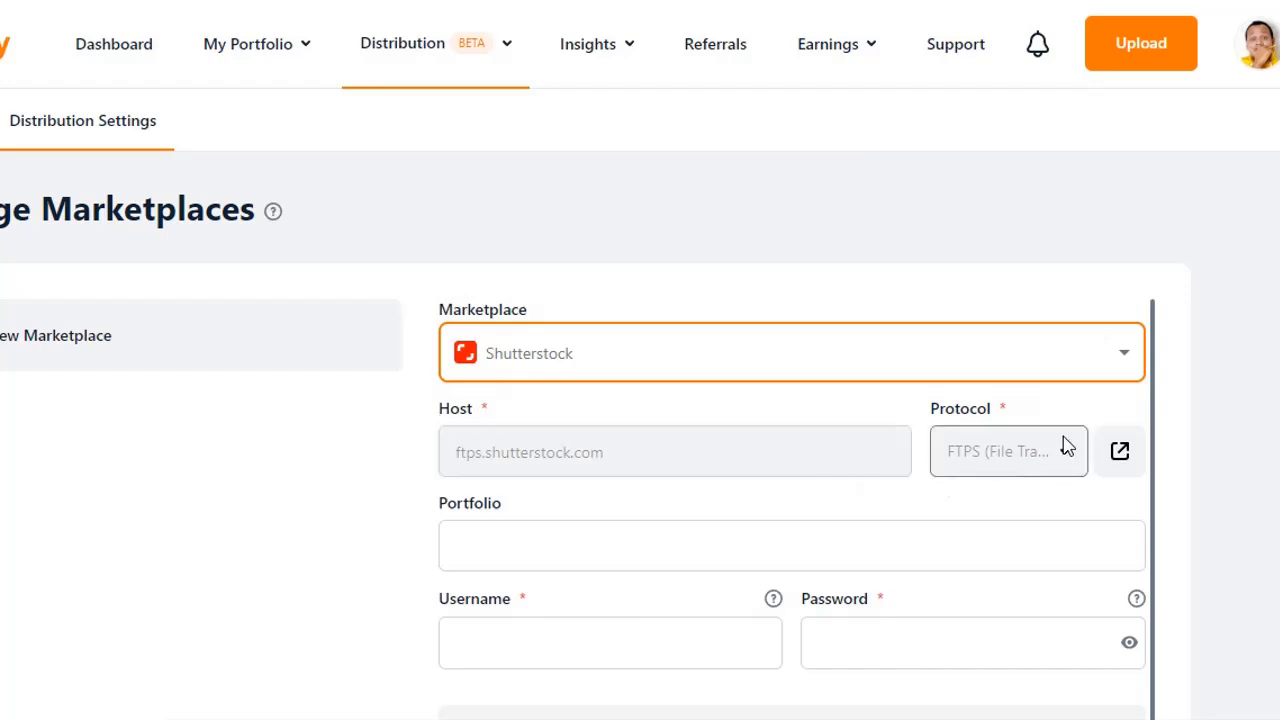
Step: Fill in the contributor's account username for the Shutterstock connection, leaving the portfolio empty
{"action": "scroll", "coordinate": [976, 448], "scroll_direction": "down", "scroll_amount": 1}
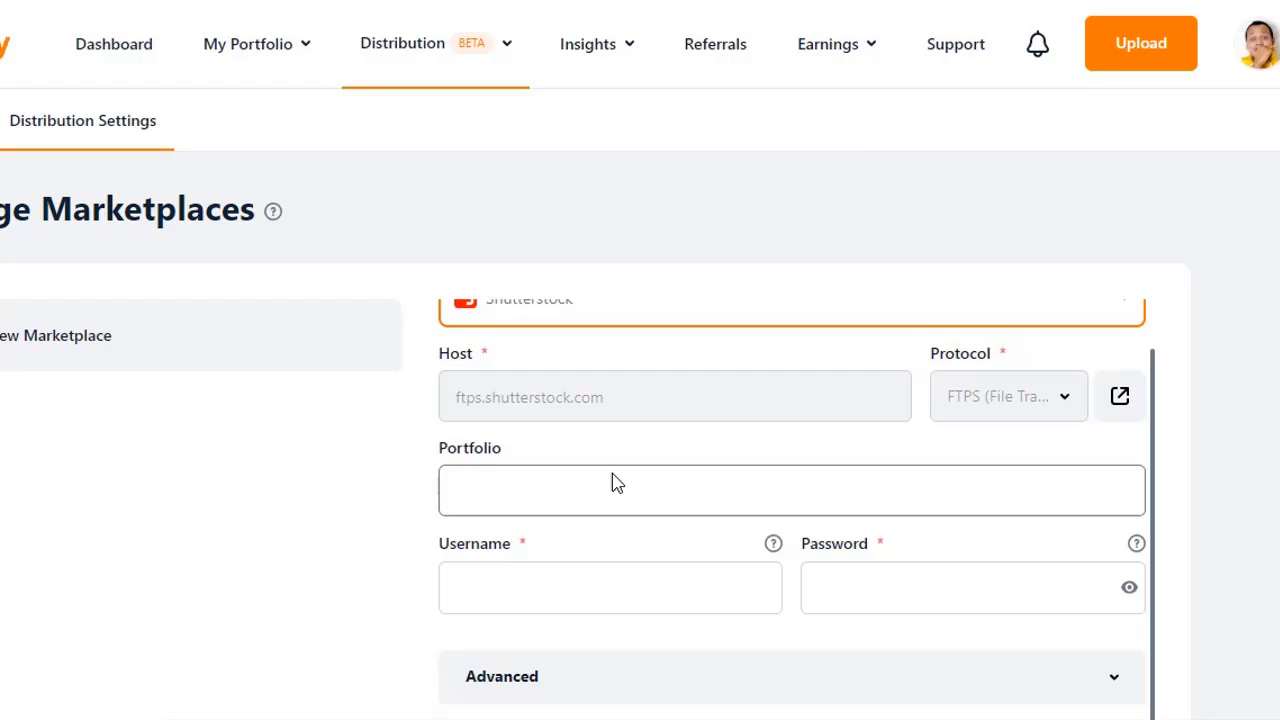
{"action": "left_click", "coordinate": [565, 493]}
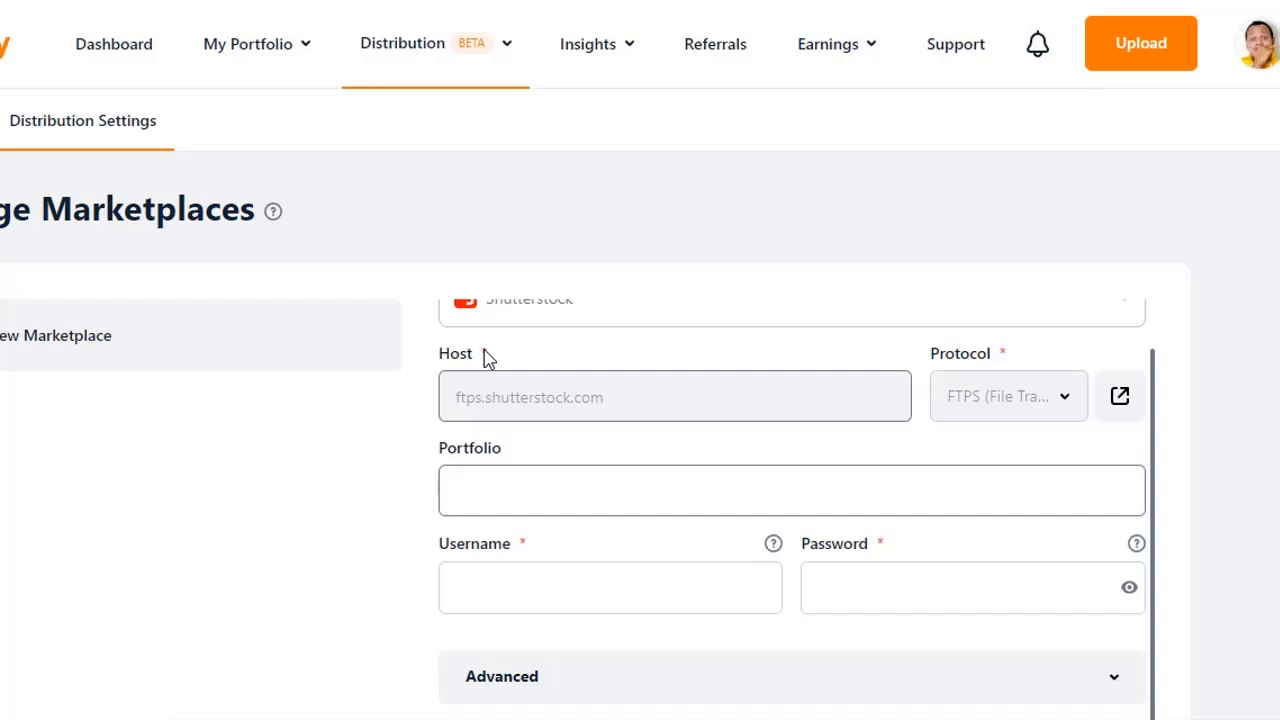
{"action": "scroll", "coordinate": [569, 360], "scroll_direction": "down", "scroll_amount": 1}
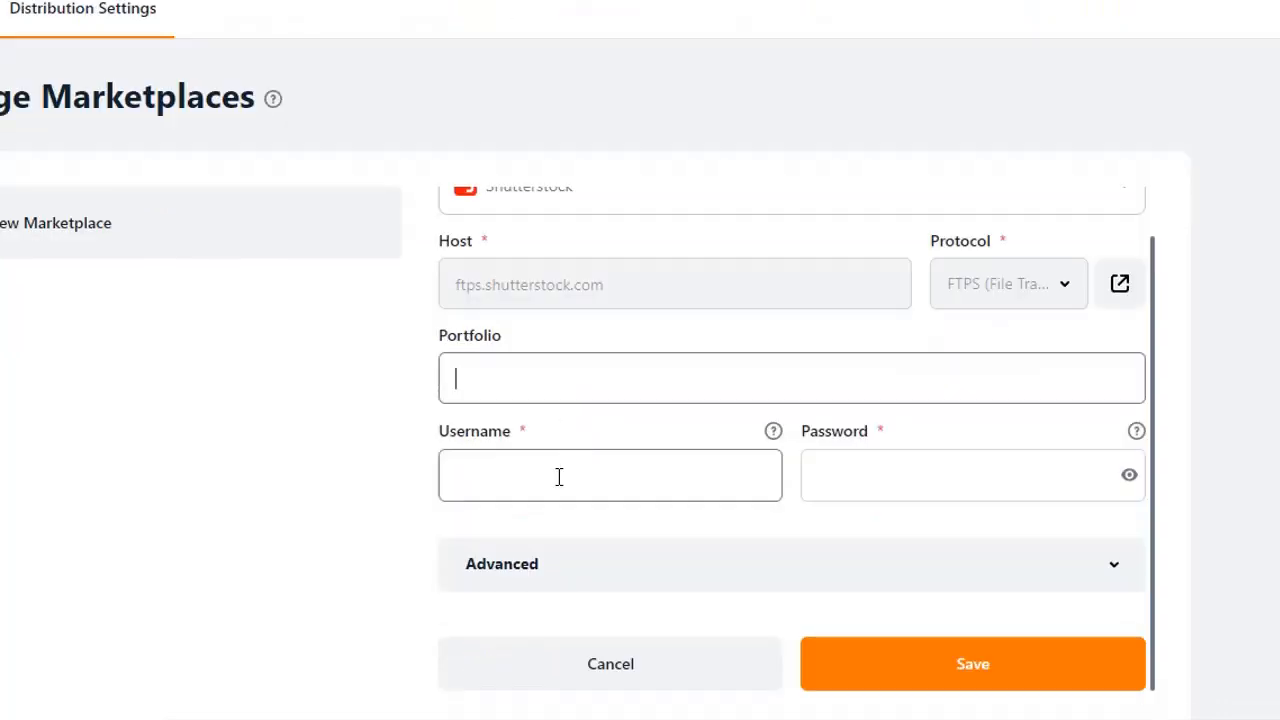
{"action": "left_click", "coordinate": [507, 477]}
{"action": "scroll", "coordinate": [520, 440], "scroll_direction": "up", "scroll_amount": 1}
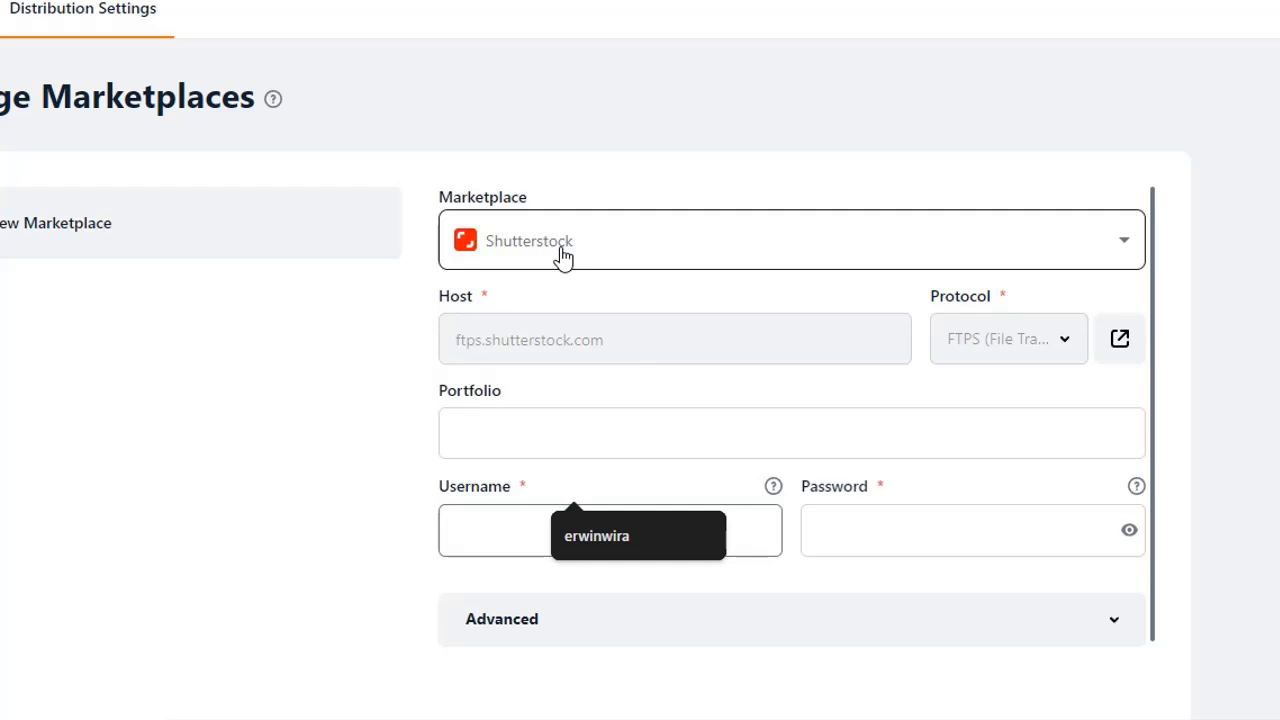
{"action": "left_click", "coordinate": [492, 532]}
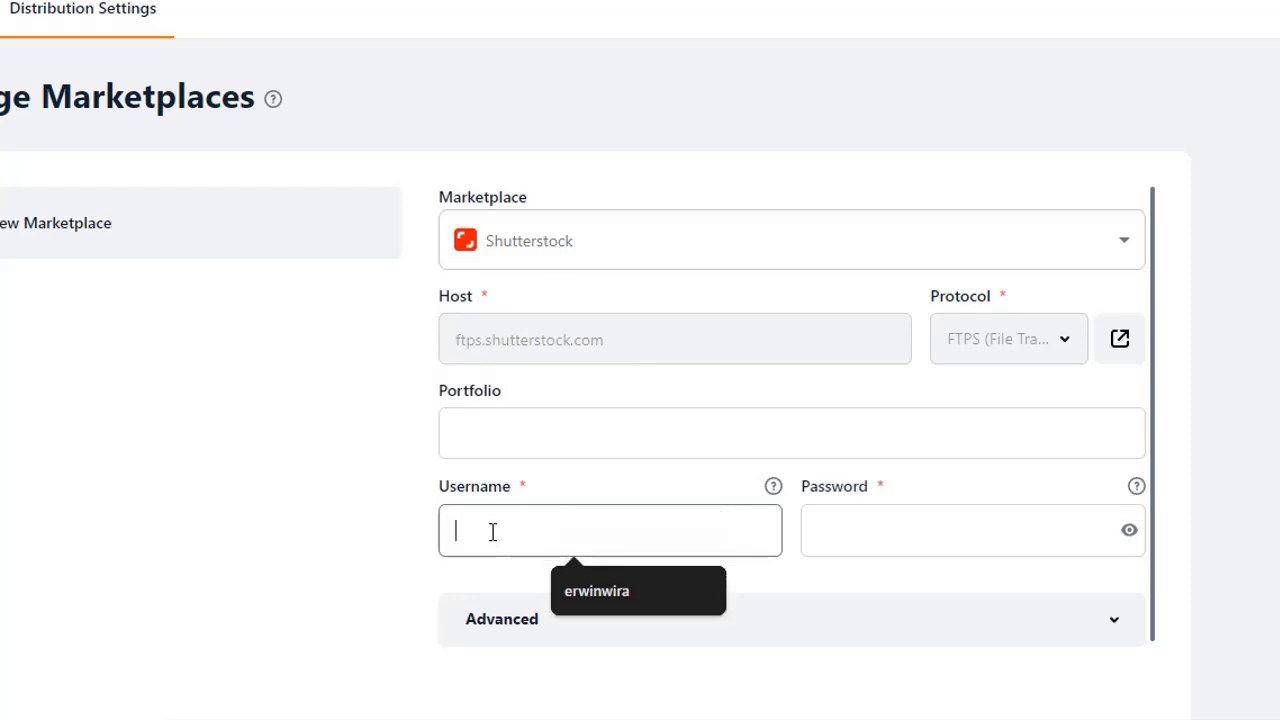
{"action": "left_click", "coordinate": [593, 598]}
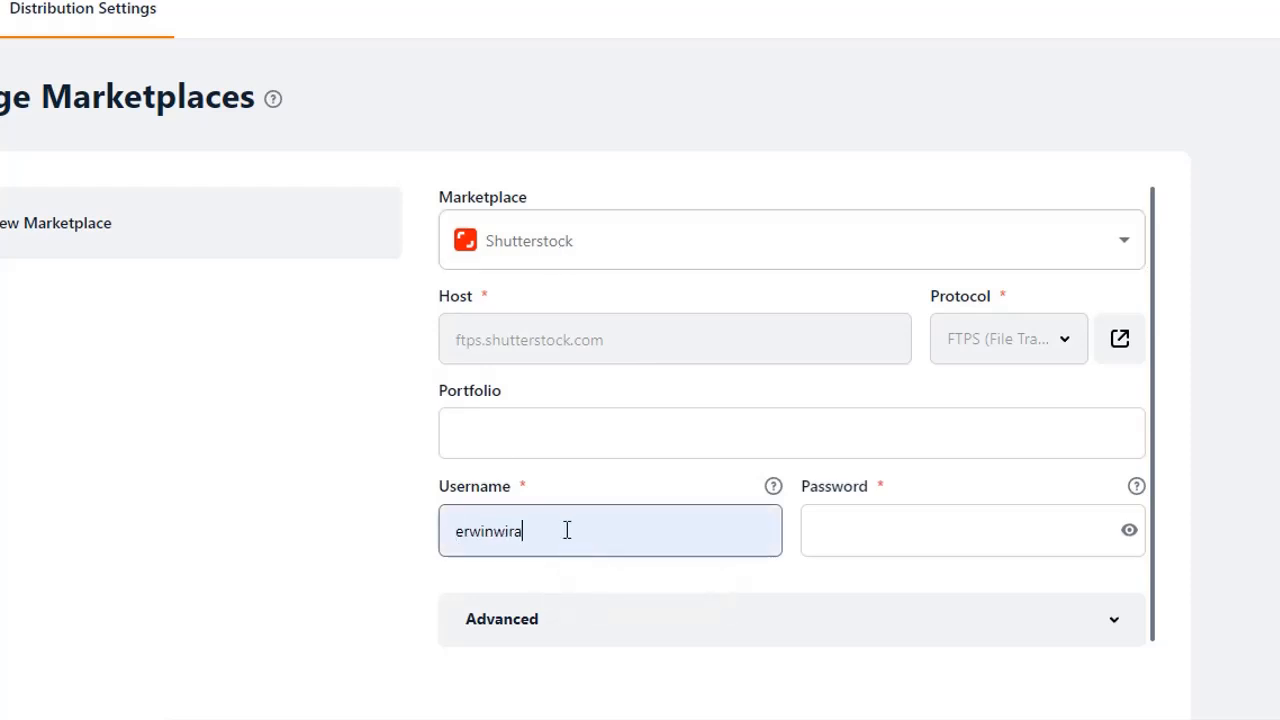
{"action": "left_click", "coordinate": [567, 530]}
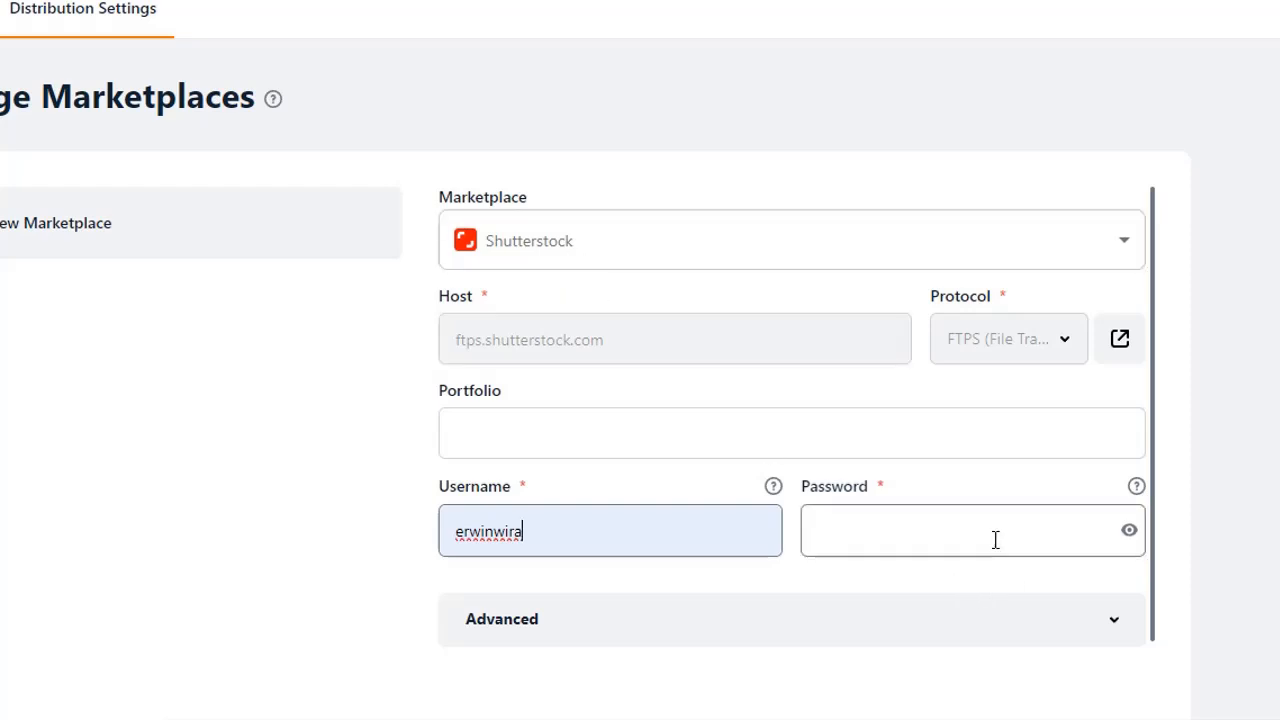
{"action": "left_click", "coordinate": [904, 528]}
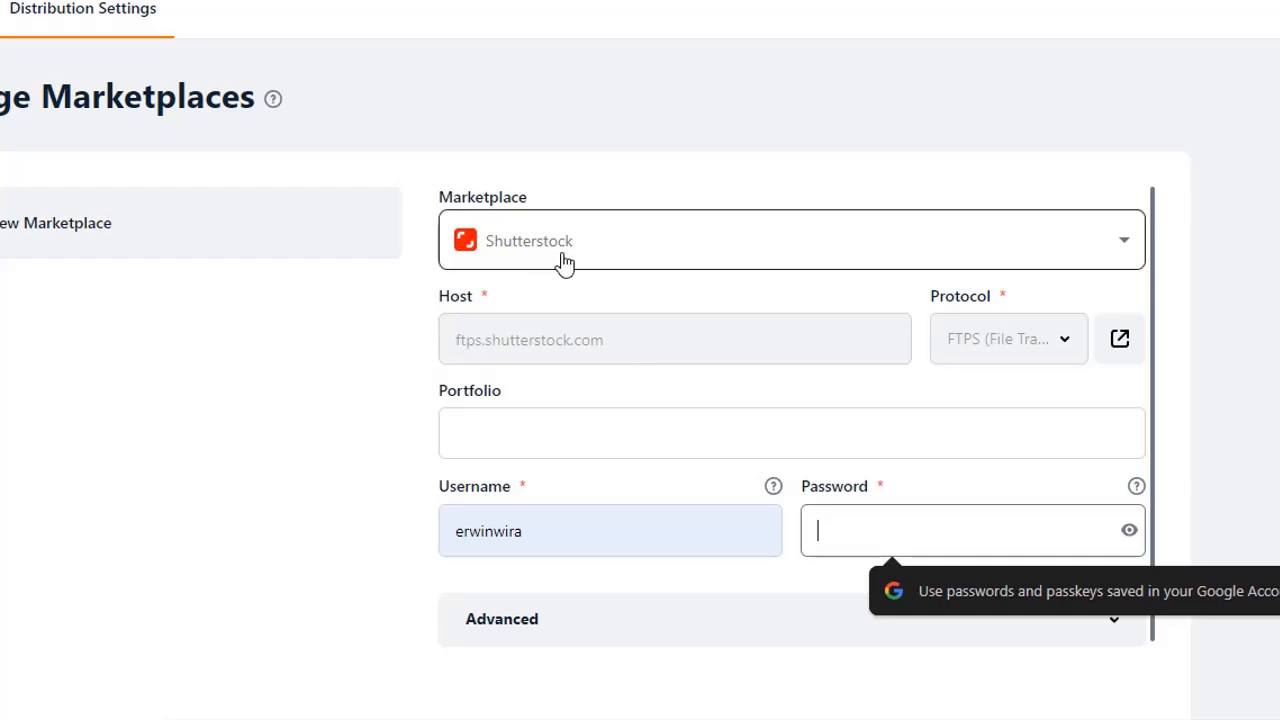
{"action": "mouse_move", "coordinate": [1140, 488]}
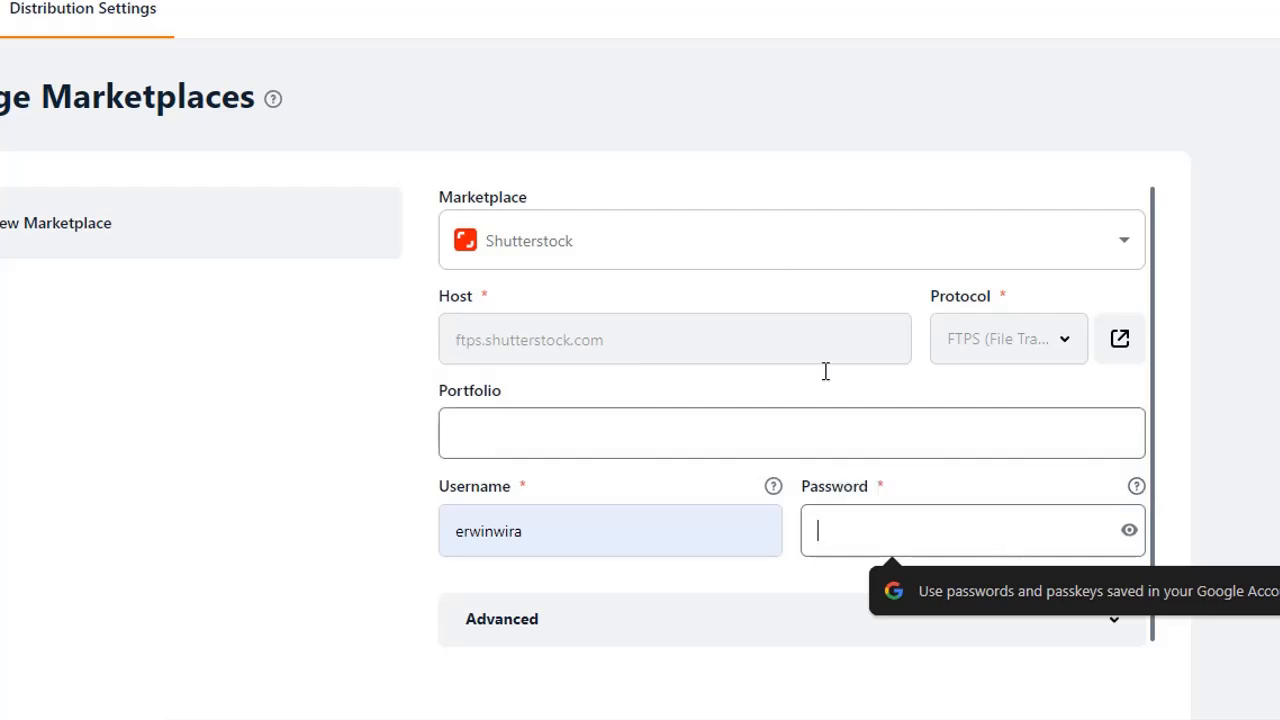
{"action": "left_click", "coordinate": [778, 261]}
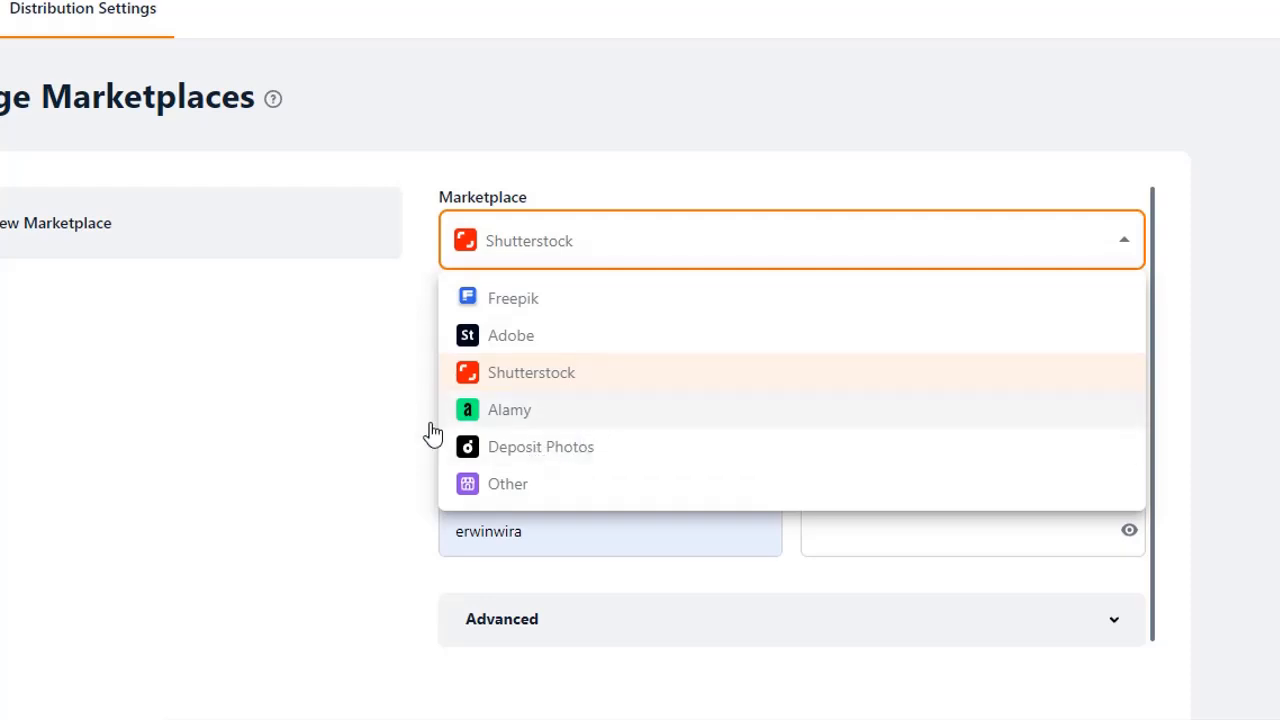
{"action": "left_click", "coordinate": [335, 455]}
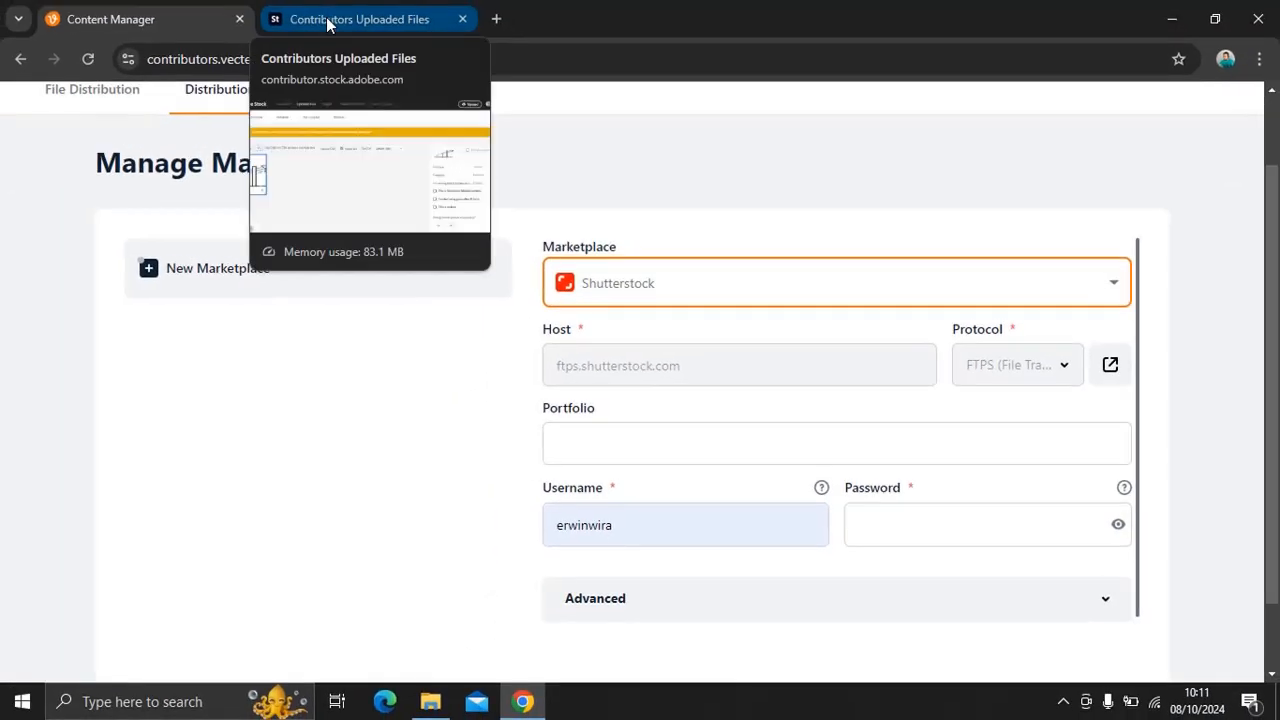
Step: Switch to the Adobe Stock contributor page, view the SFTP import credentials for file uploads, and return to the Vecteezy marketplace form
{"action": "left_click", "coordinate": [327, 24]}
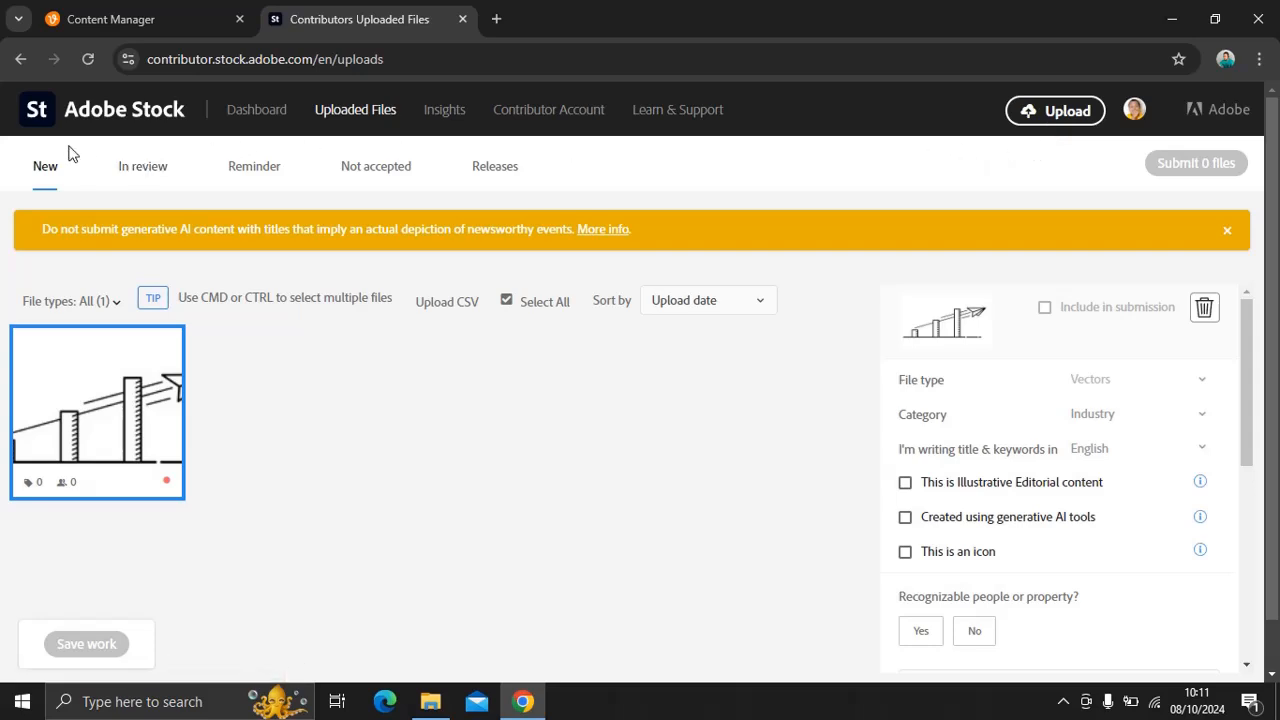
{"action": "left_click", "coordinate": [139, 16]}
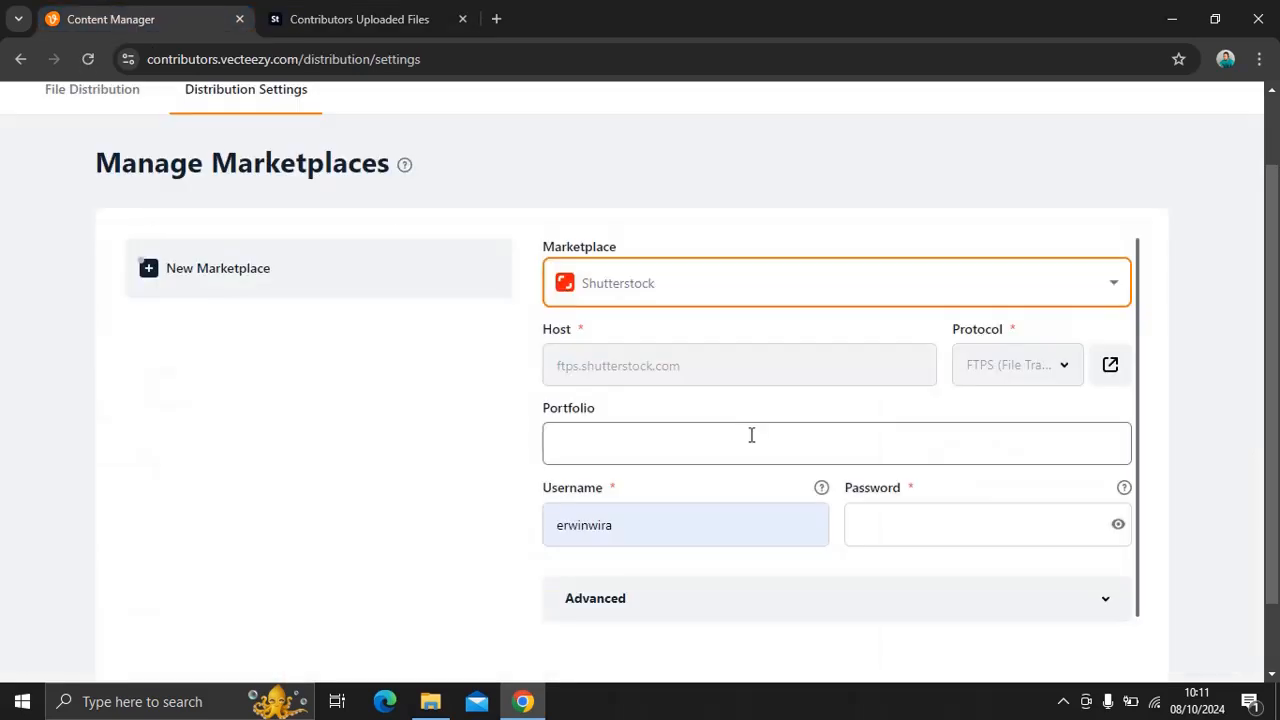
{"action": "left_click", "coordinate": [387, 24]}
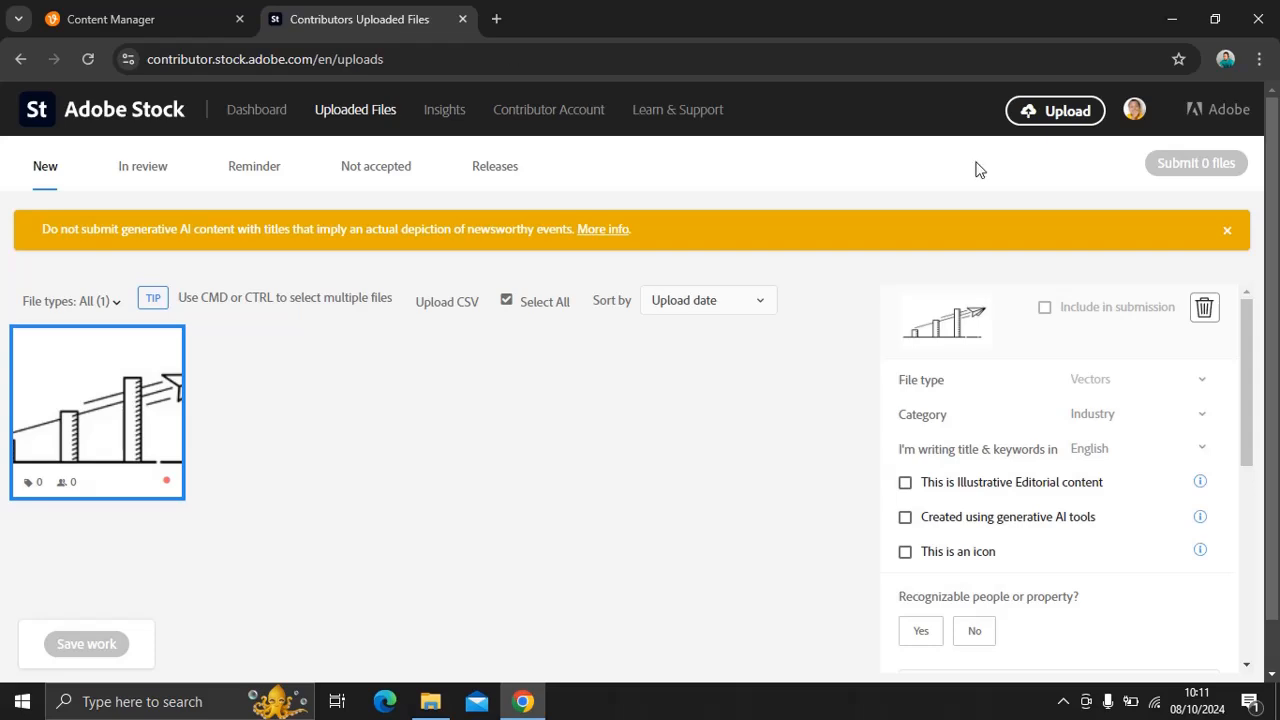
{"action": "left_click", "coordinate": [1077, 121]}
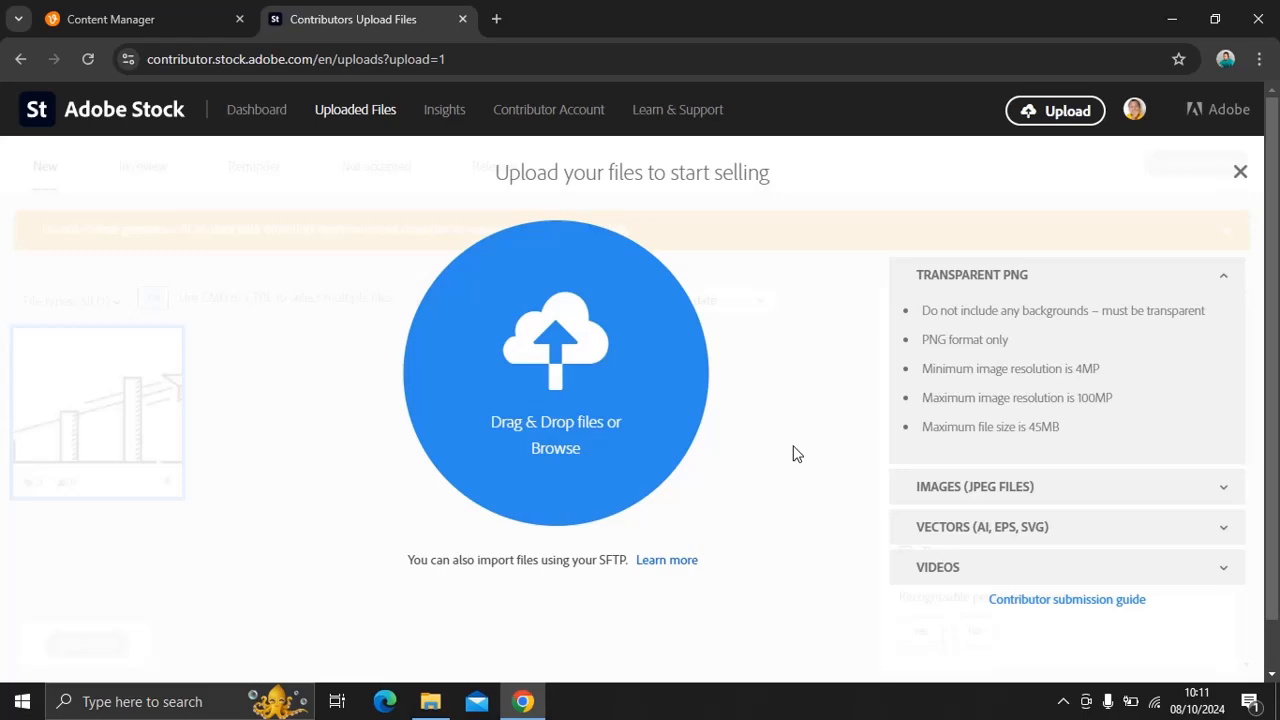
{"action": "left_click", "coordinate": [660, 568]}
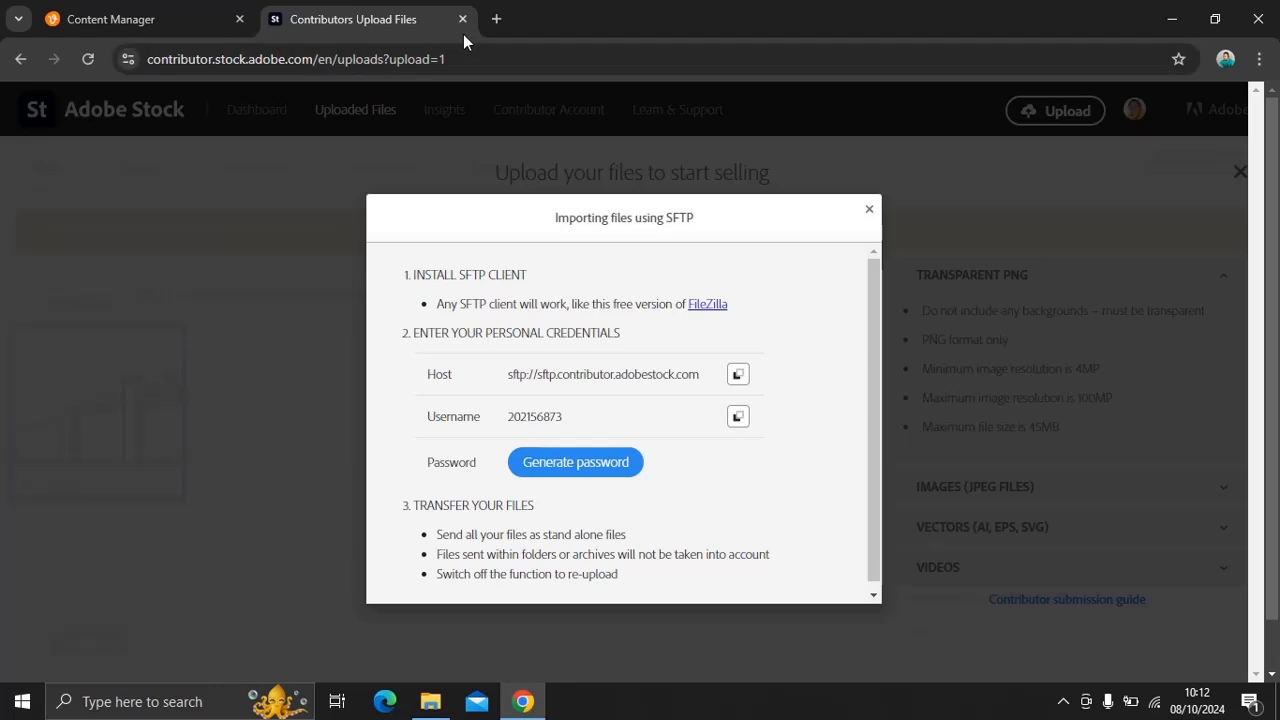
{"action": "left_click", "coordinate": [168, 20]}
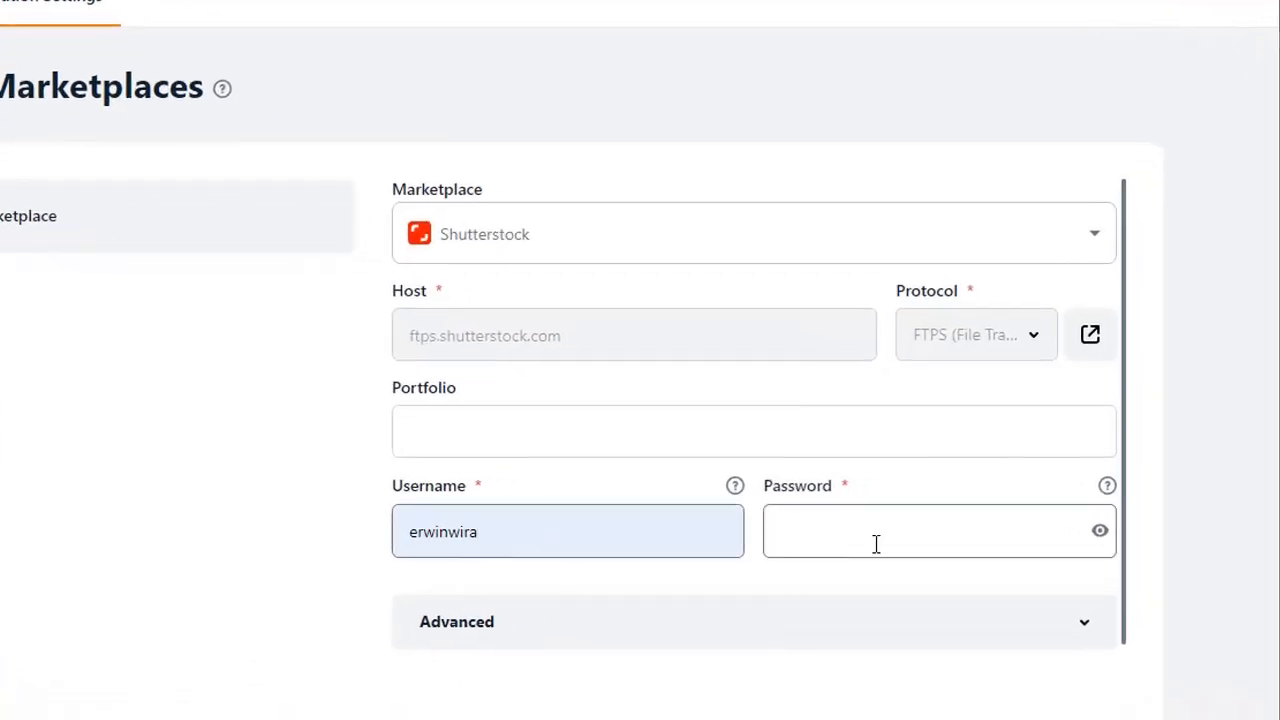
Step: Enter the account password for the Shutterstock connection and save the marketplace
{"action": "left_click", "coordinate": [1182, 564]}
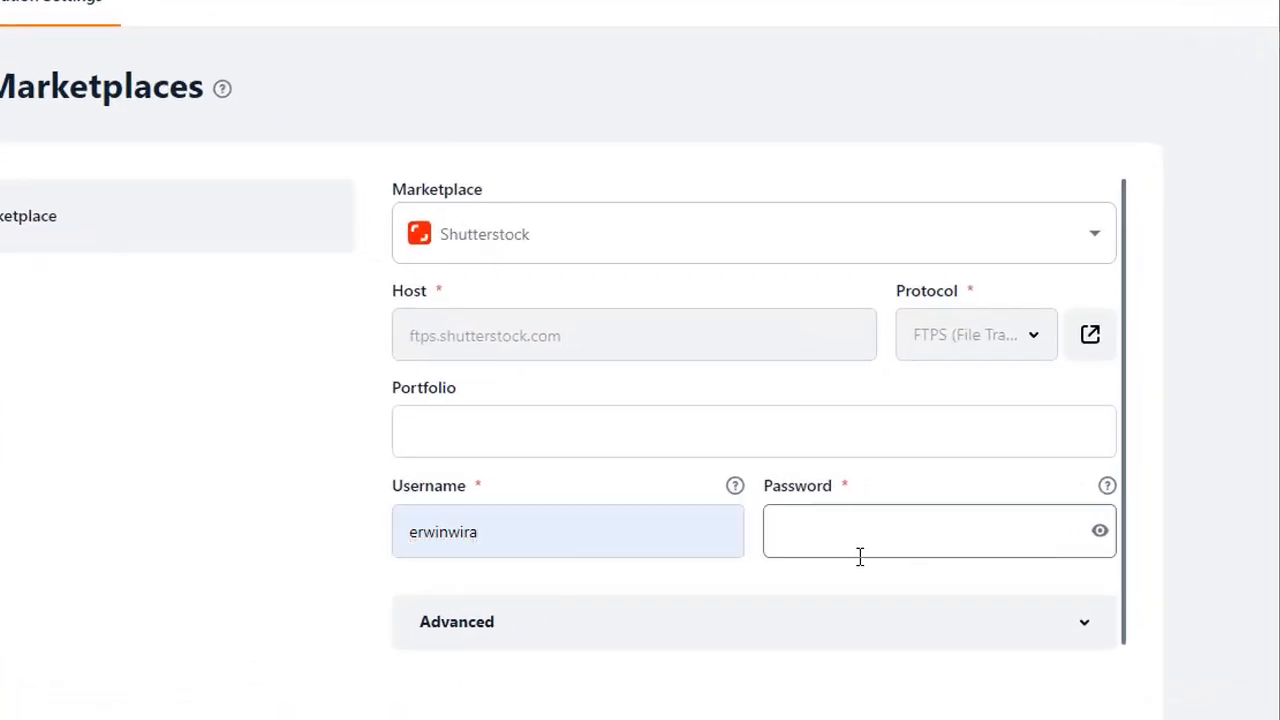
{"action": "left_click", "coordinate": [791, 529]}
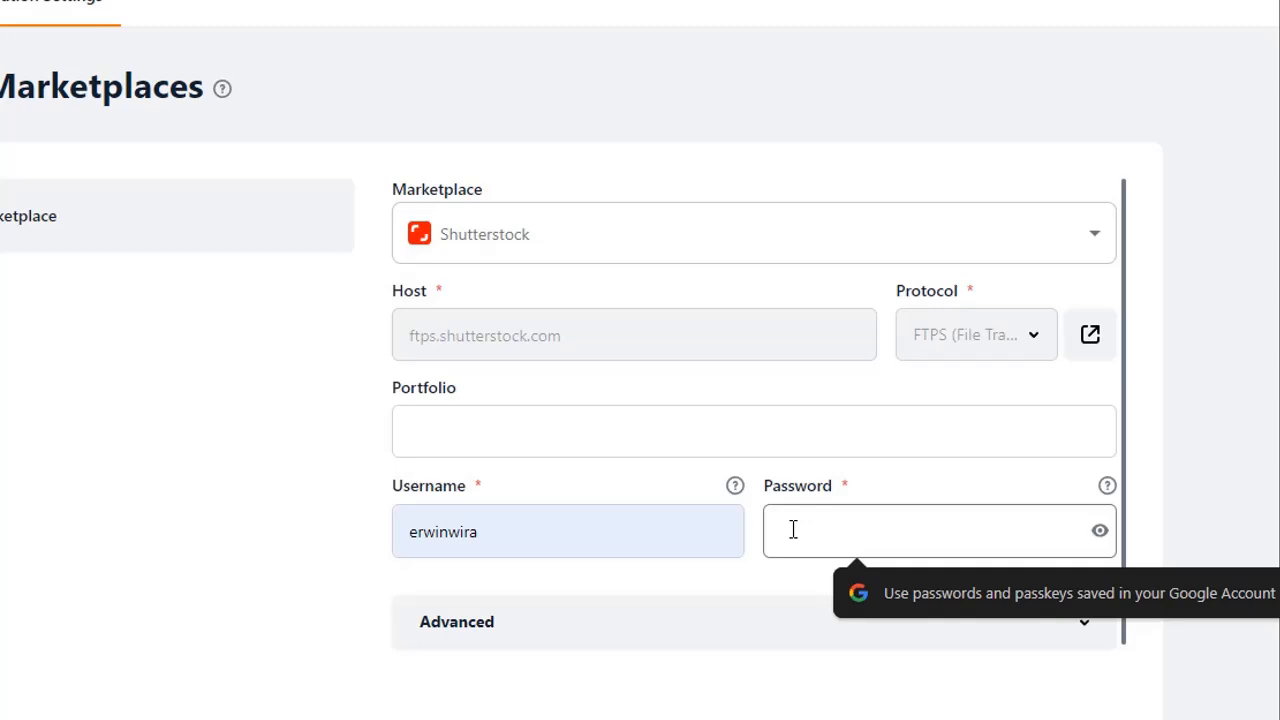
{"action": "type", "text": "••"}
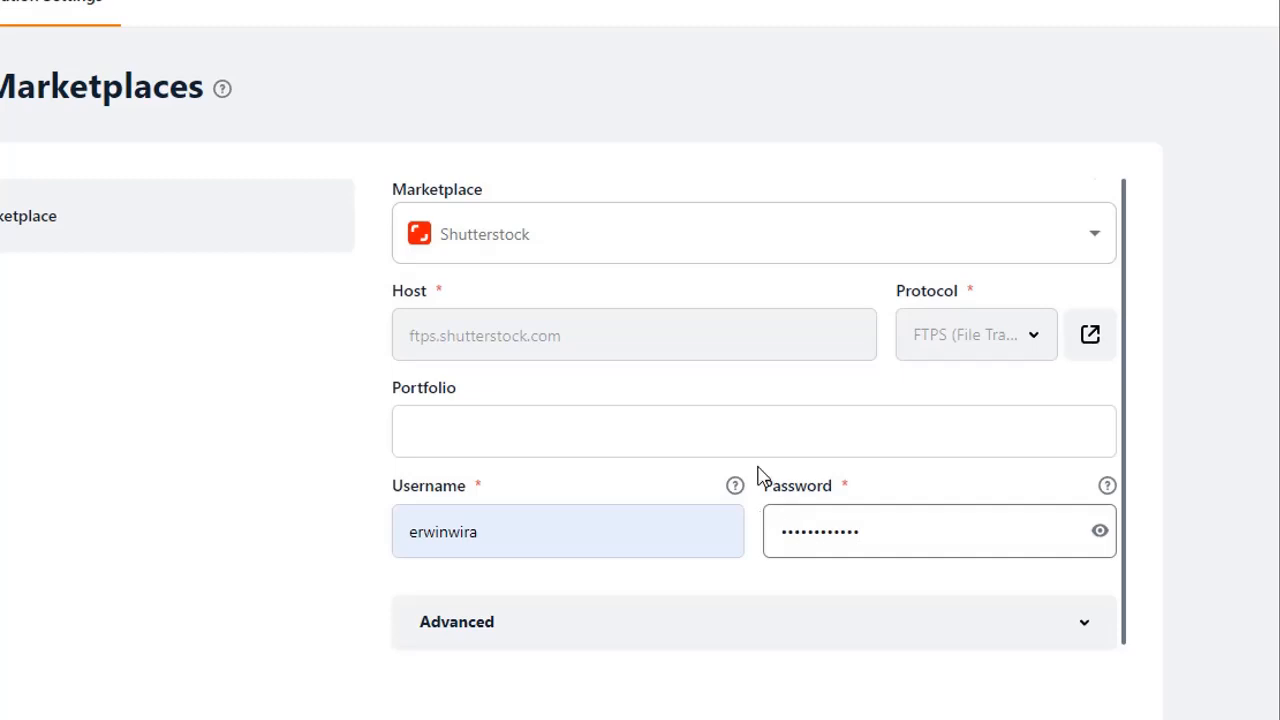
{"action": "scroll", "coordinate": [757, 471], "scroll_direction": "down", "scroll_amount": 1}
{"action": "scroll", "coordinate": [760, 477], "scroll_direction": "up", "scroll_amount": 1}
{"action": "scroll", "coordinate": [1055, 420], "scroll_direction": "down", "scroll_amount": 2}
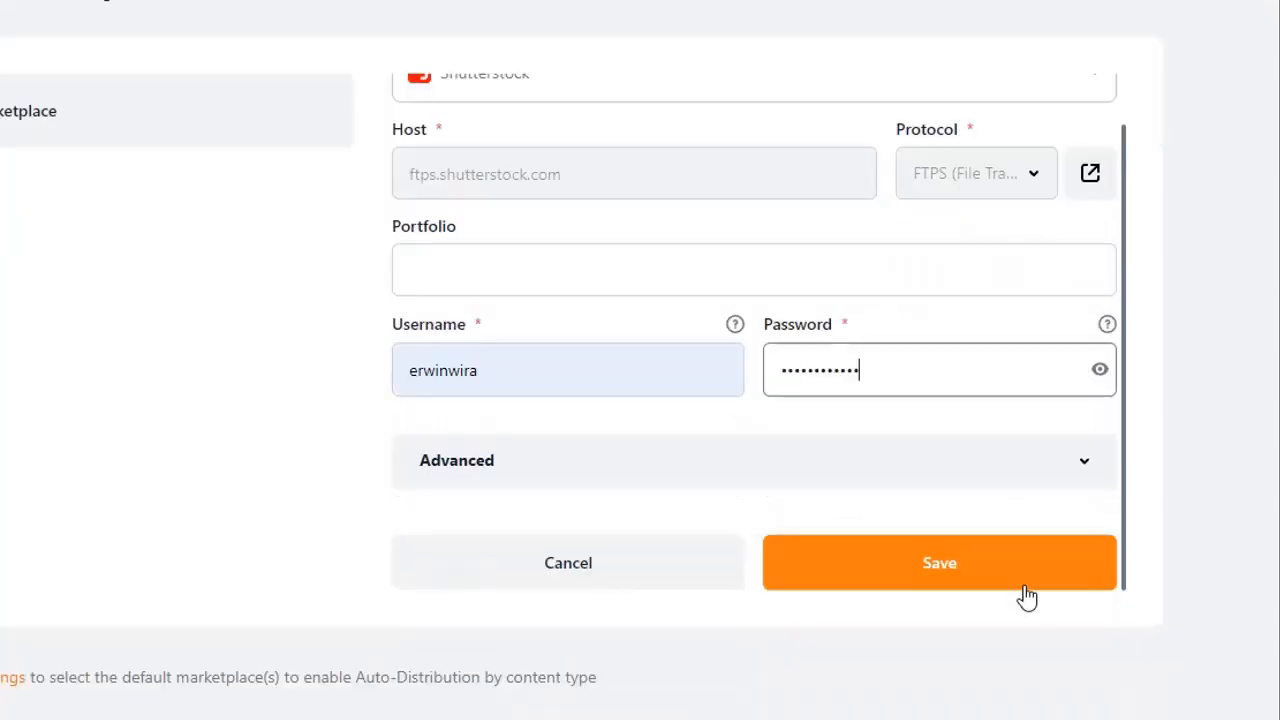
{"action": "left_click", "coordinate": [955, 585]}
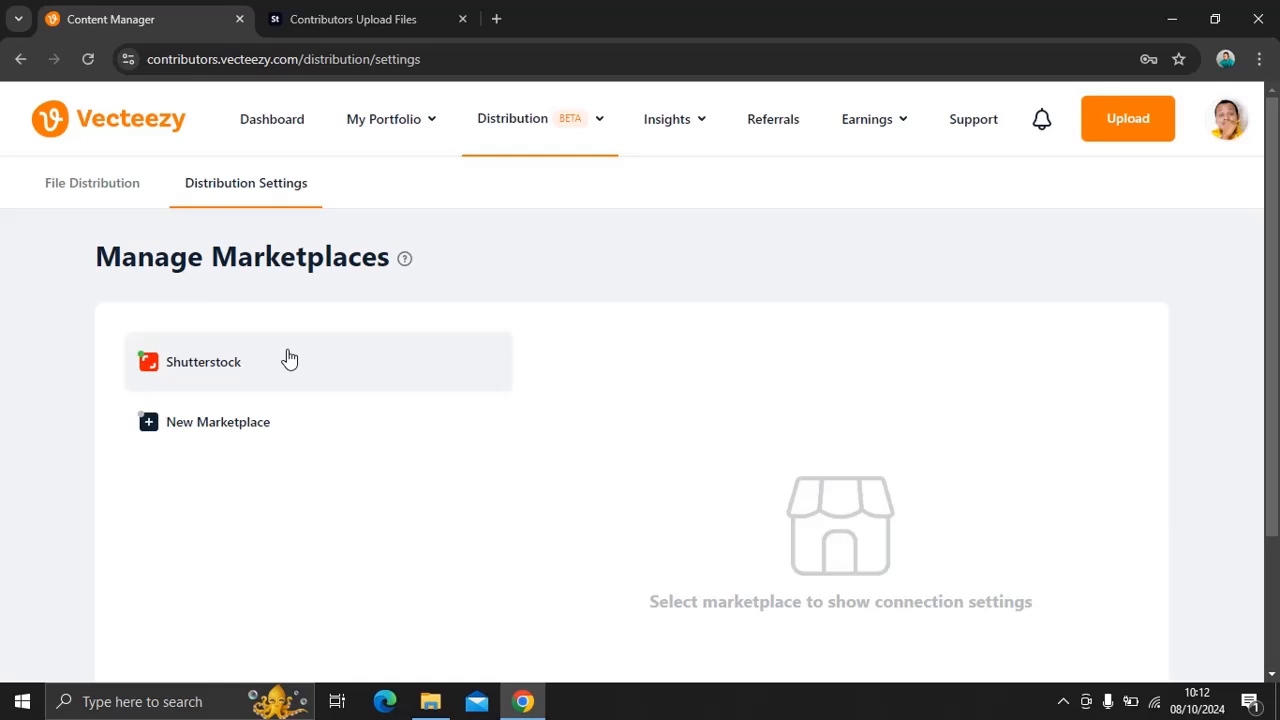
Step: Review the marketplaces offered for a new connection and the saved Shutterstock connection settings
{"action": "left_click", "coordinate": [200, 432]}
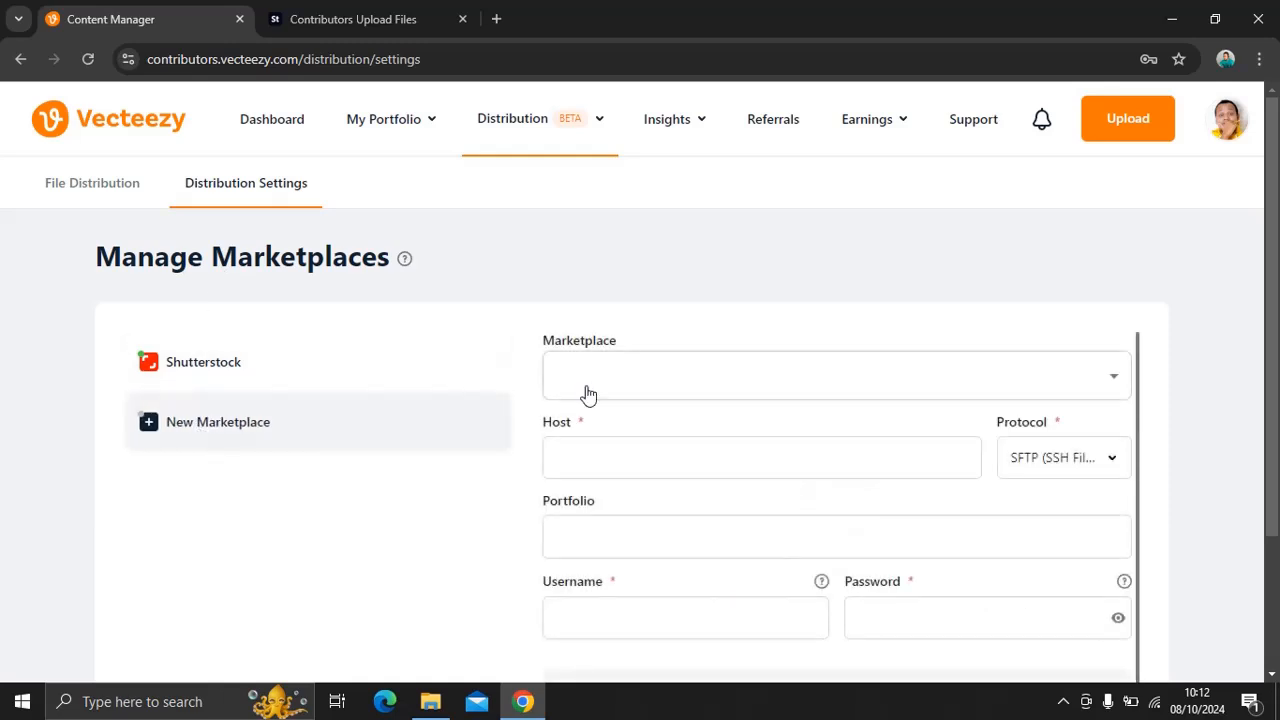
{"action": "left_click", "coordinate": [717, 374]}
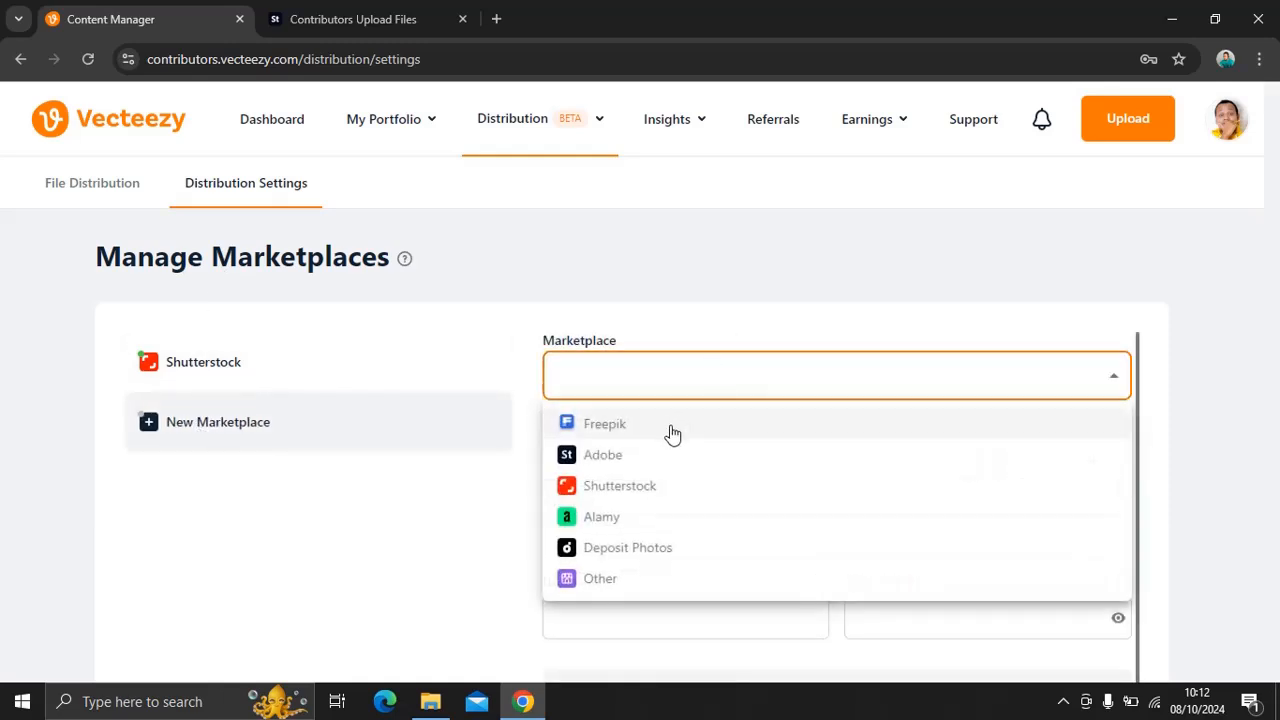
{"action": "left_click", "coordinate": [407, 541]}
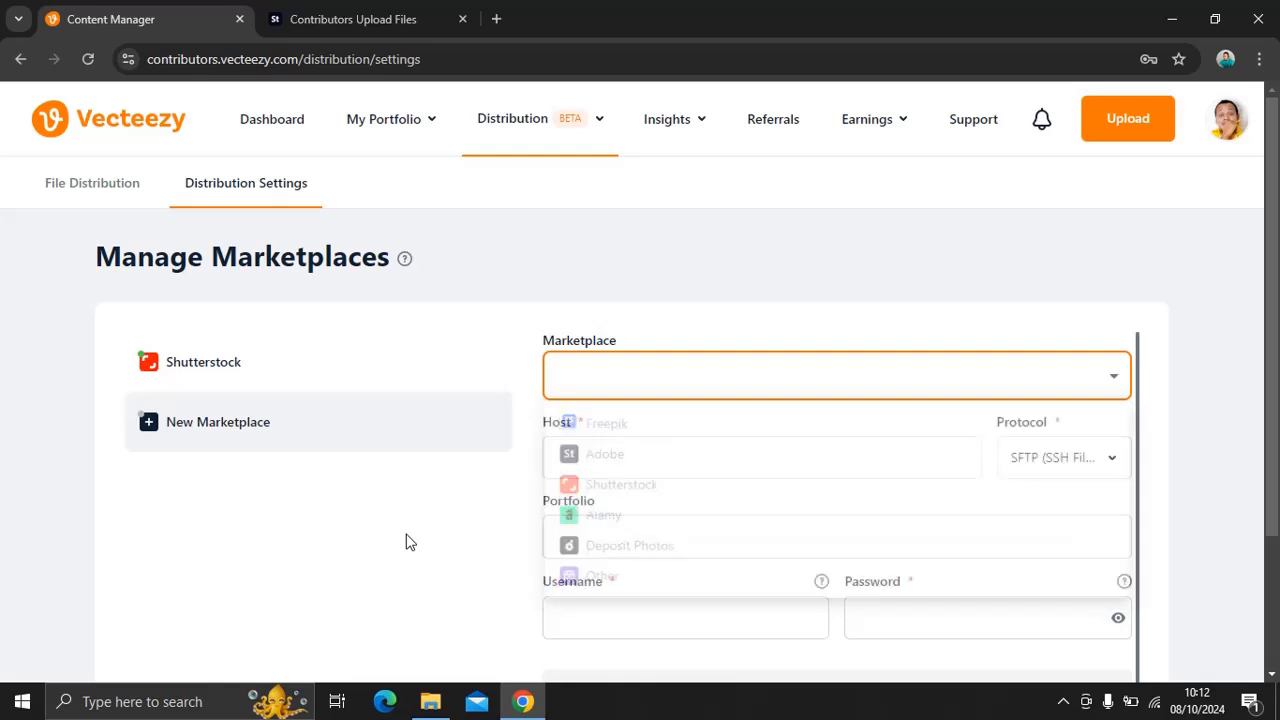
{"action": "left_click", "coordinate": [420, 363]}
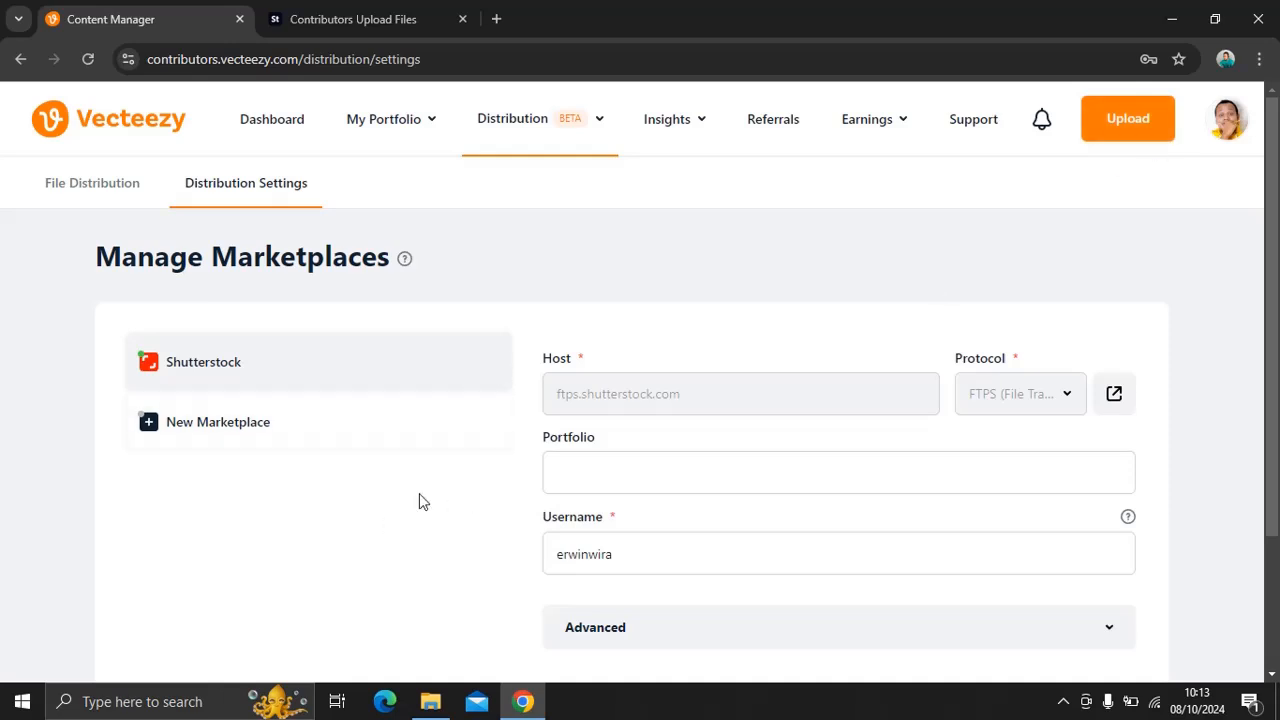
Step: Start another new marketplace connection and open the choice of available marketplaces
{"action": "left_click", "coordinate": [386, 434]}
{"action": "left_click", "coordinate": [709, 390]}
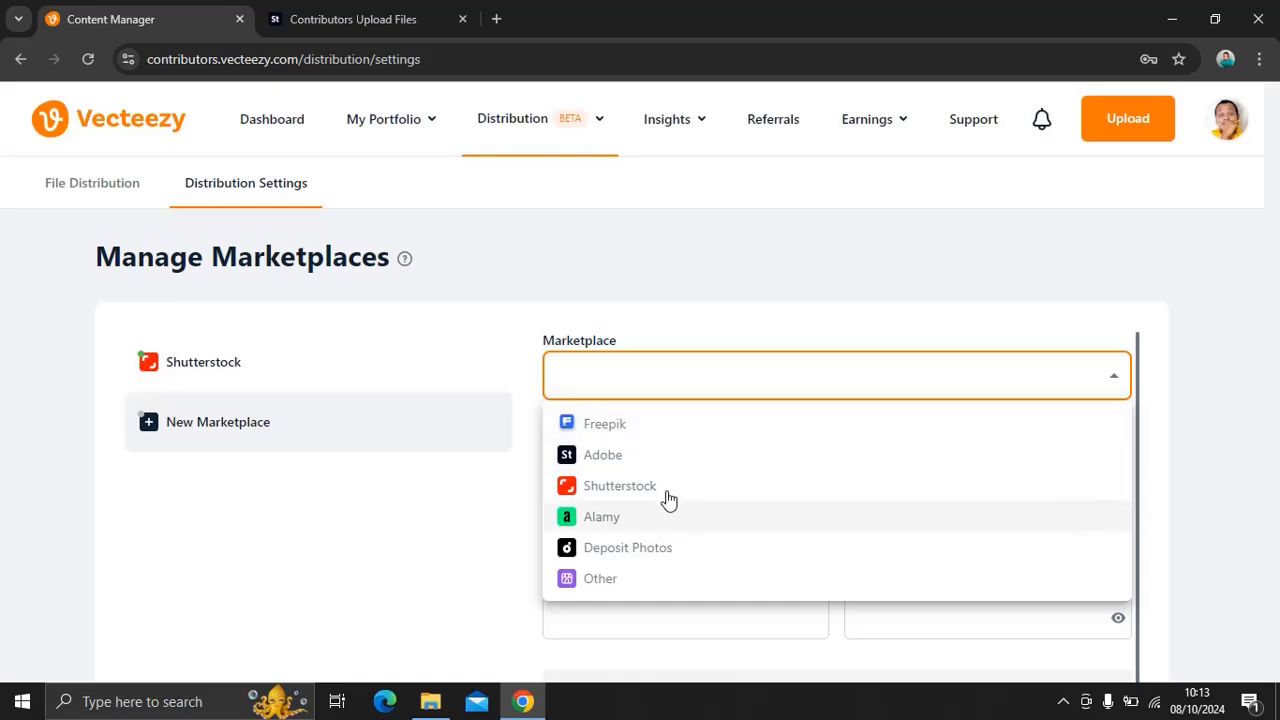